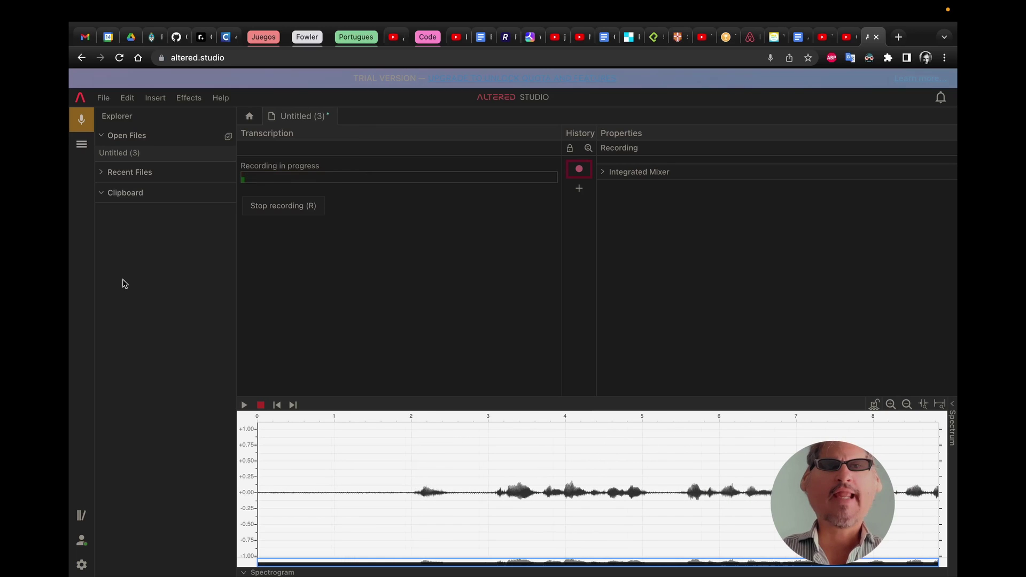
Stop the recording so the 11-second voice take sits on the timeline.
{"action": "left_click", "coordinate": [78, 126]}
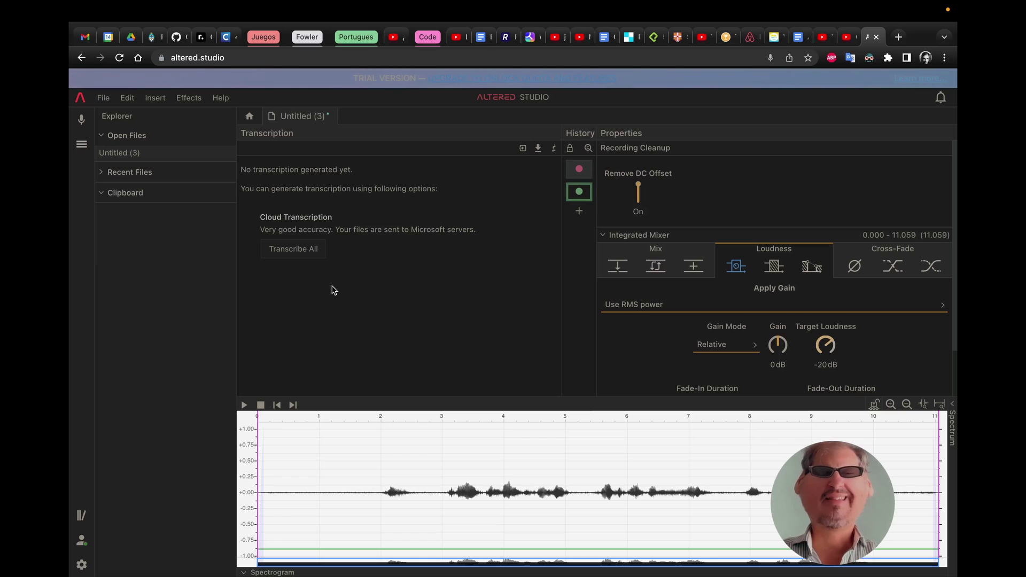
Cut the silent opening 0–1.927 s from the recording.
{"action": "left_click", "coordinate": [372, 495]}
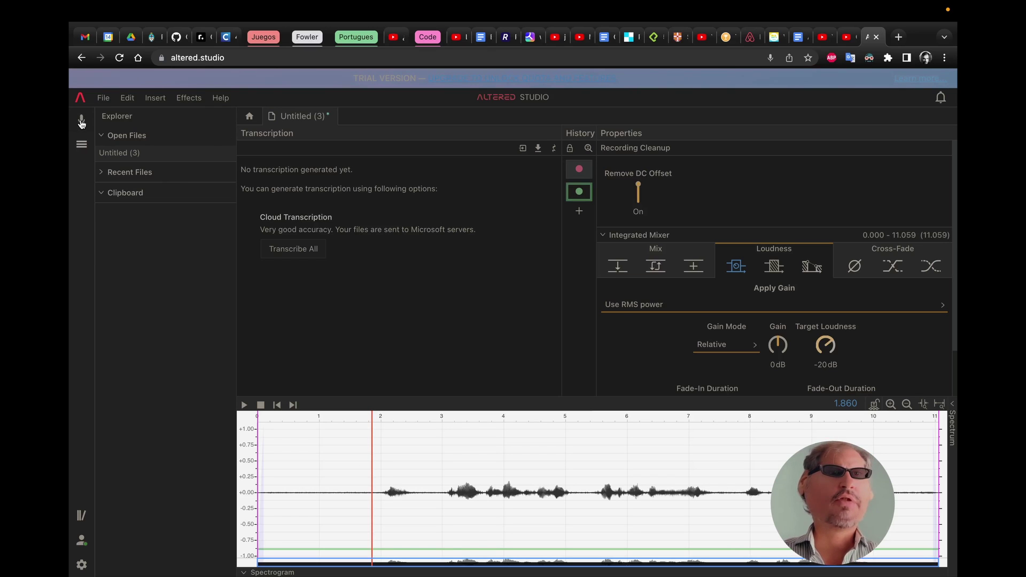
{"action": "left_click", "coordinate": [104, 98]}
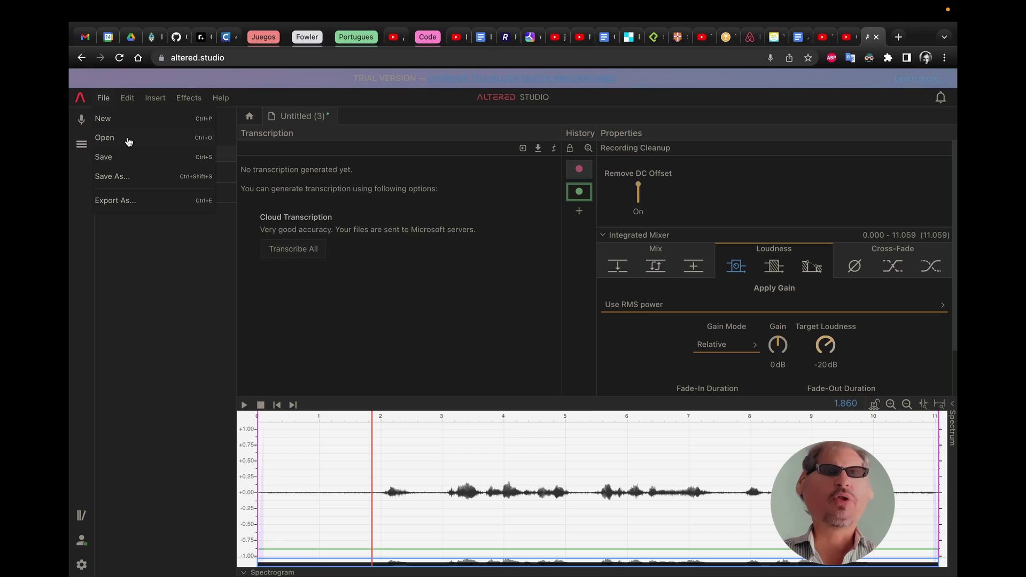
{"action": "left_click", "coordinate": [288, 312]}
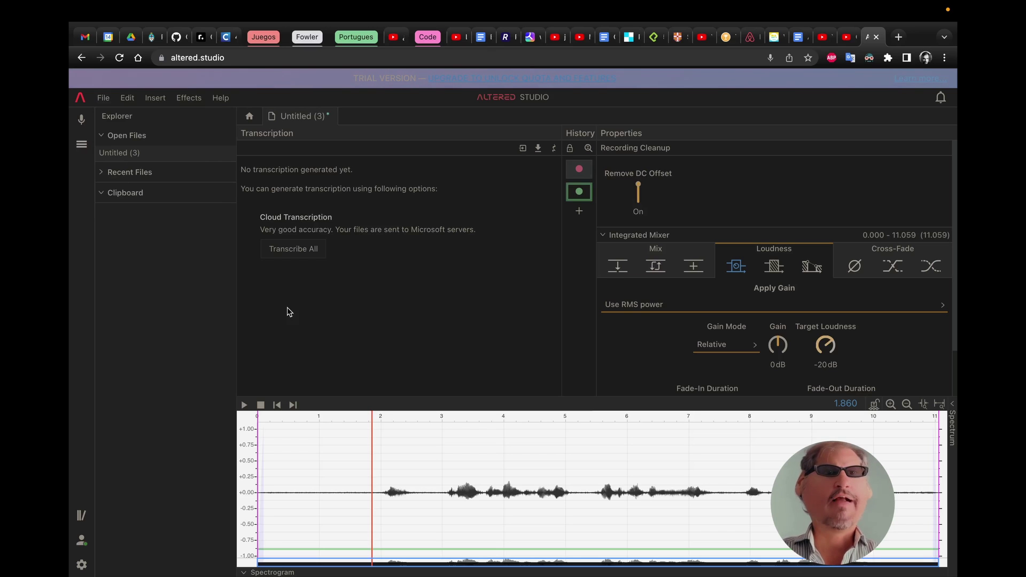
{"action": "left_click", "coordinate": [350, 469]}
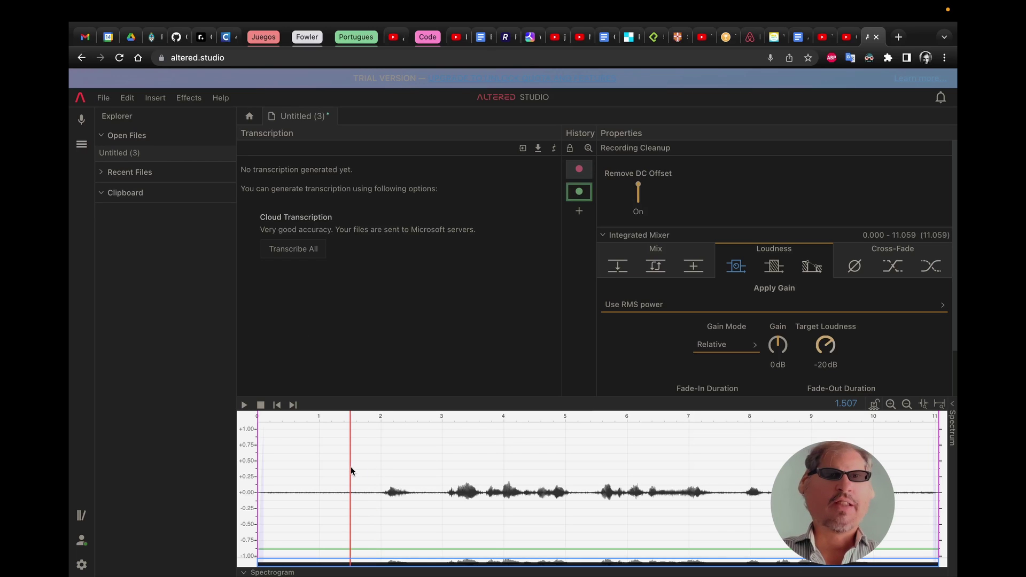
{"action": "left_click_drag", "start_coordinate": [376, 468], "coordinate": [229, 476]}
{"action": "right_click", "coordinate": [317, 456]}
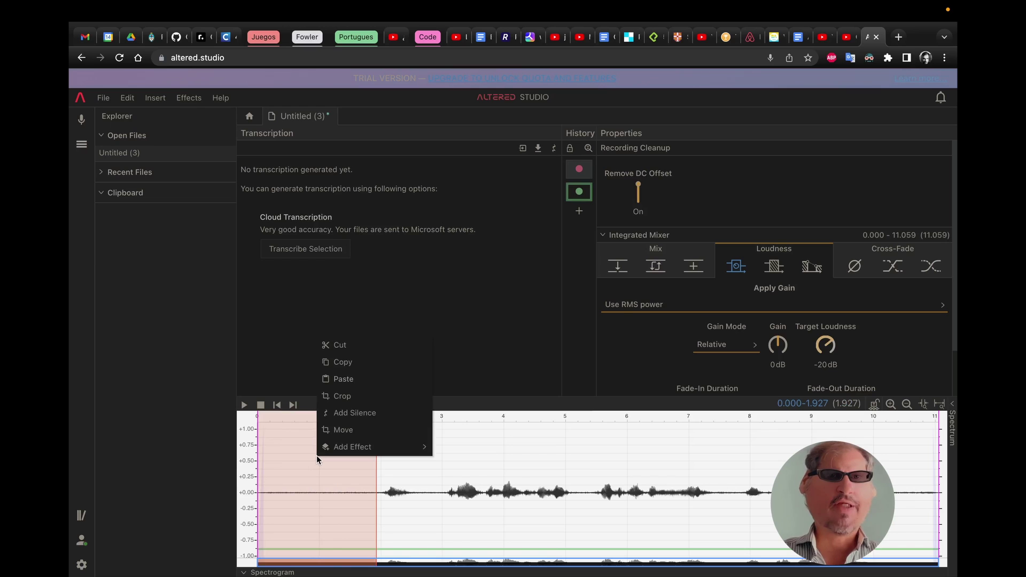
{"action": "left_click", "coordinate": [341, 346]}
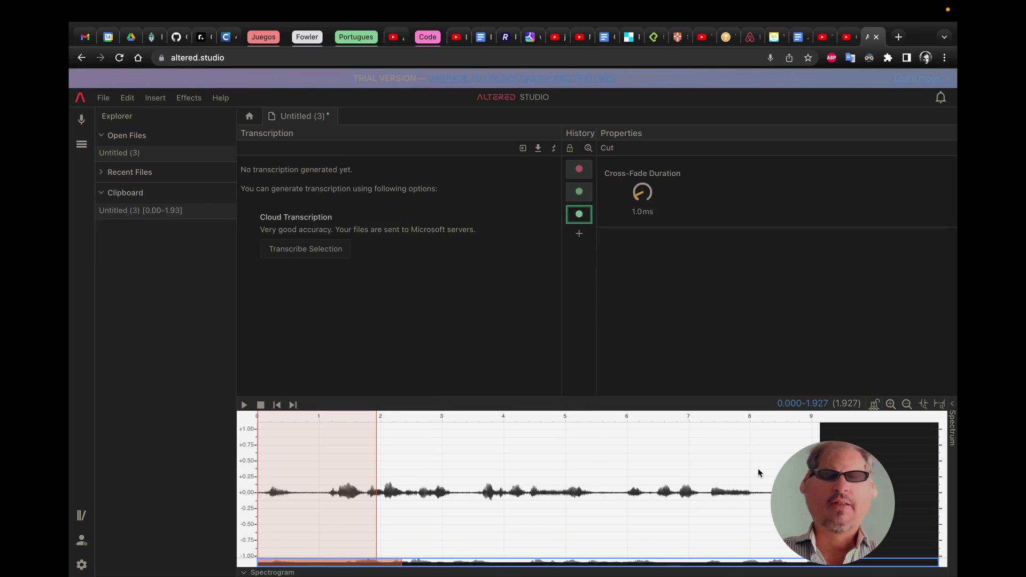
Cut the trailing silence from 8.147 to 9.133 s.
{"action": "left_click_drag", "start_coordinate": [759, 468], "coordinate": [820, 470]}
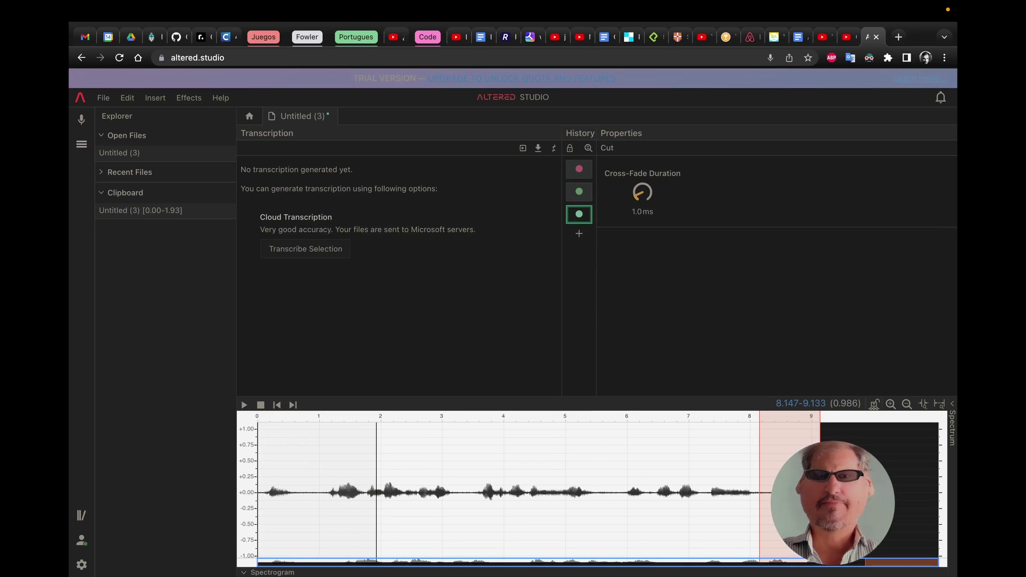
{"action": "right_click", "coordinate": [789, 454]}
{"action": "left_click", "coordinate": [717, 349]}
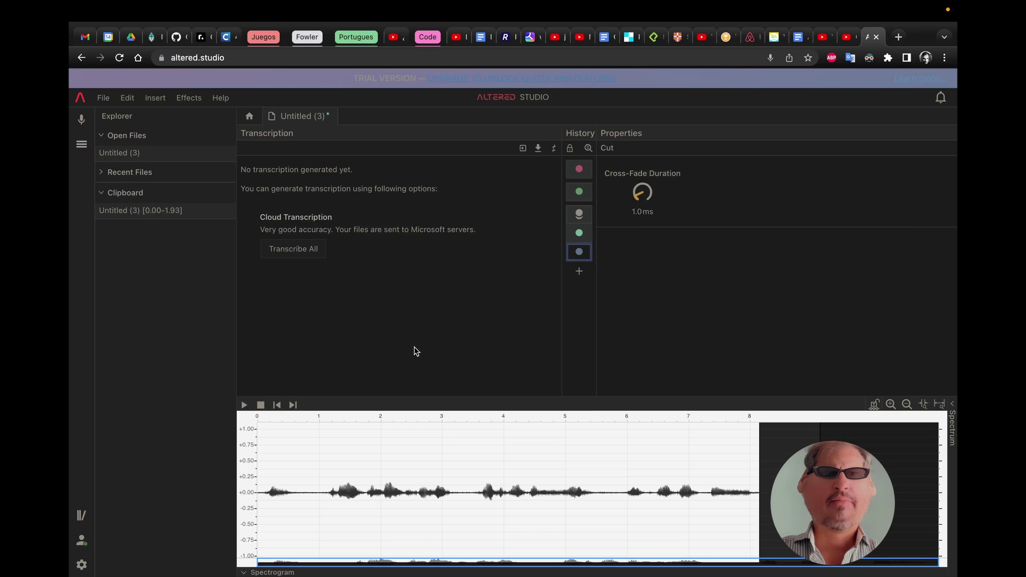
Start Transcribe All and keep en-US as the Microsoft Azure transcription language.
{"action": "left_click", "coordinate": [307, 255]}
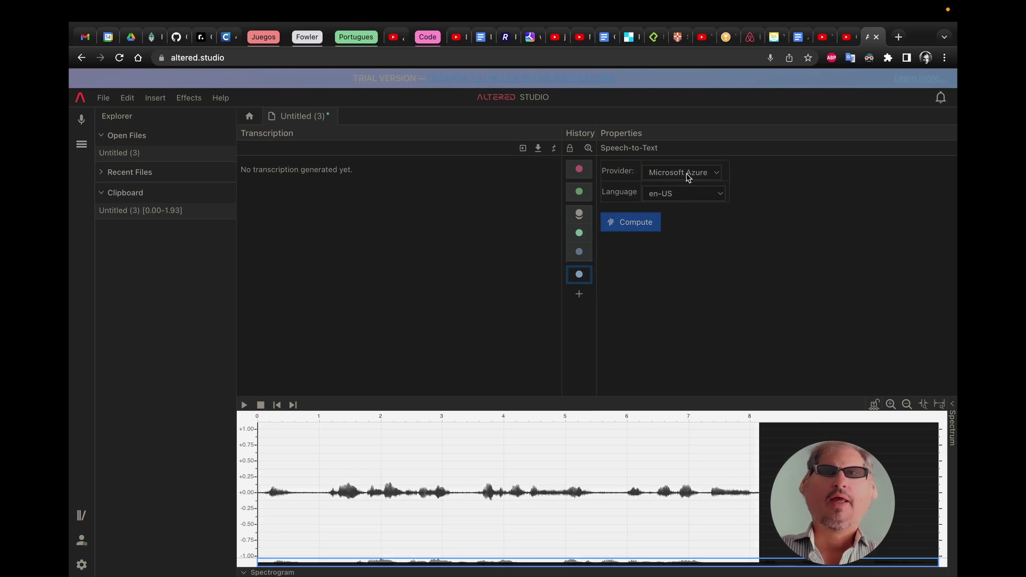
{"action": "left_click", "coordinate": [683, 194]}
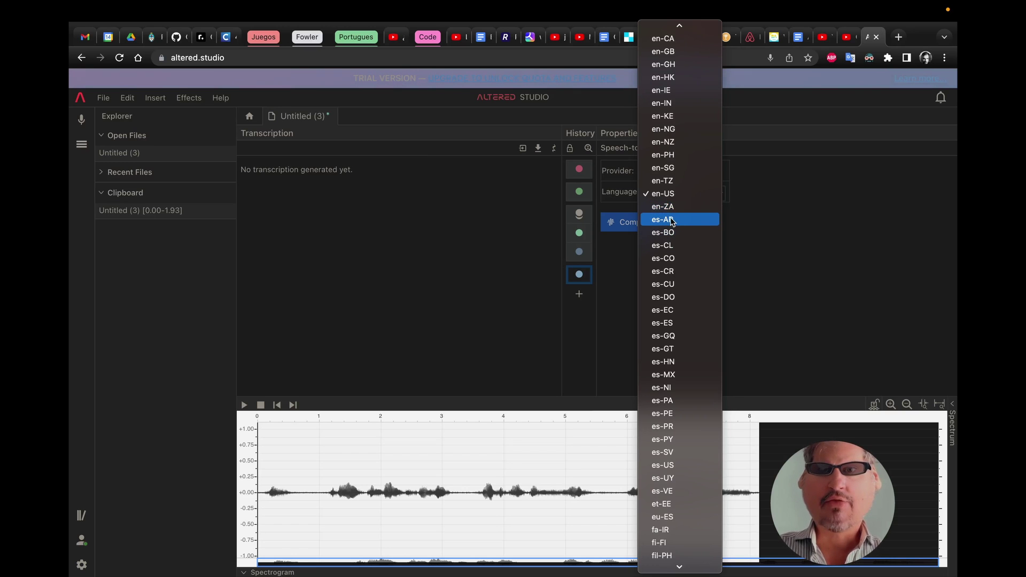
{"action": "left_click", "coordinate": [771, 230]}
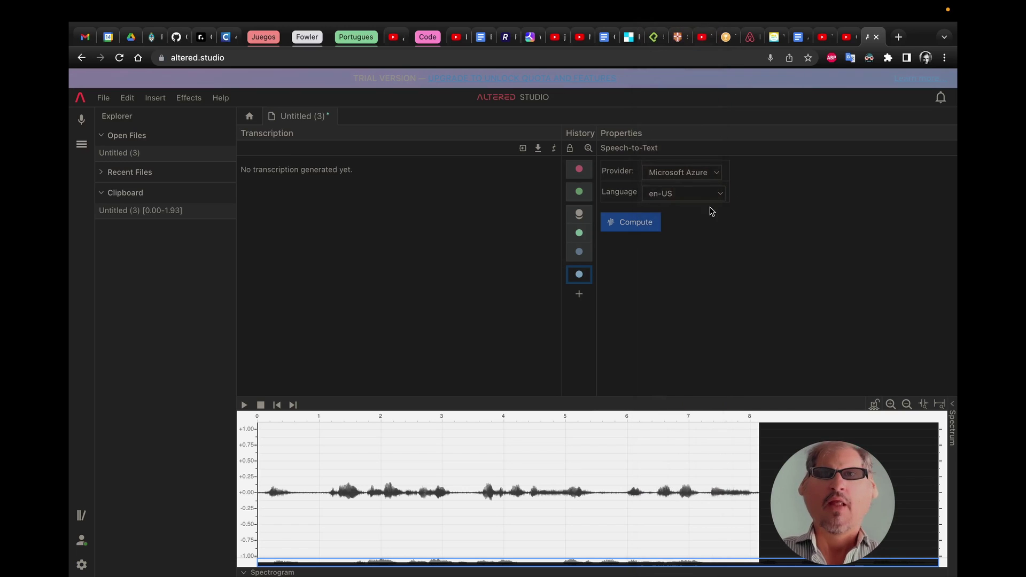
Compute the Speech-to-Text transcription, which fails with a quota-exceeded error.
{"action": "left_click", "coordinate": [640, 228]}
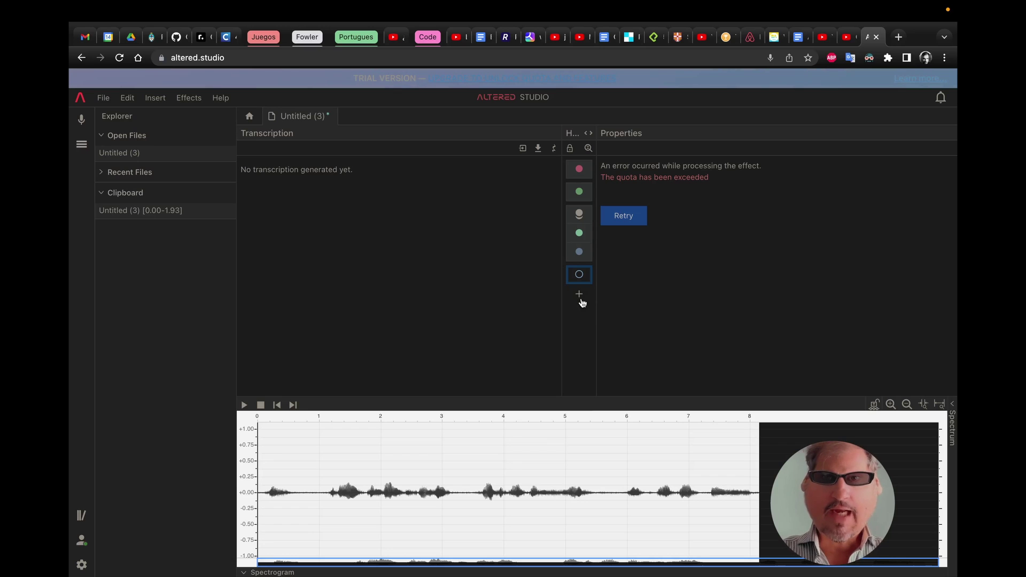
Add a Morph effect using the starred voices Morgan, Gladys B. and Conrad T.
{"action": "left_click", "coordinate": [579, 296]}
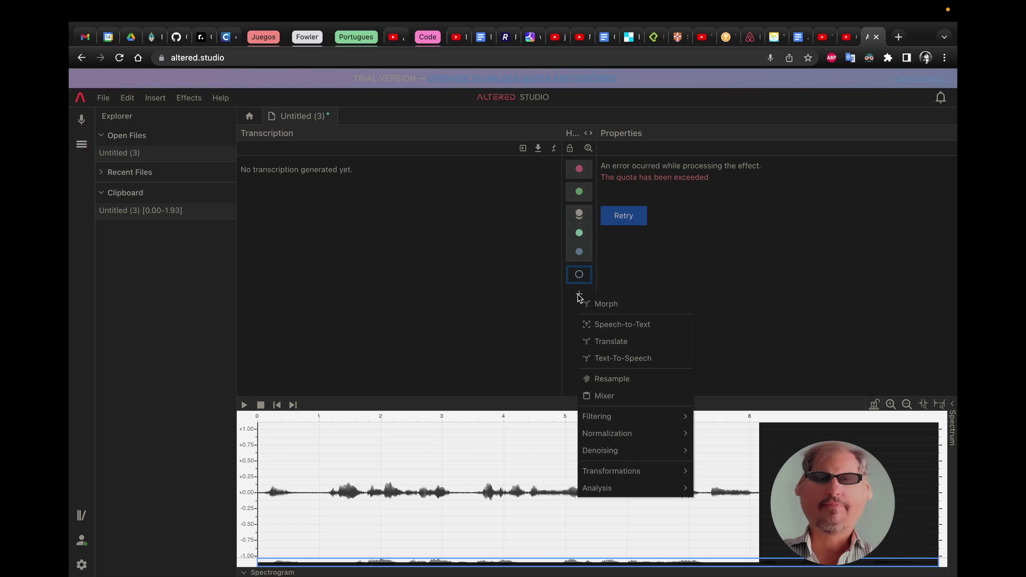
{"action": "left_click", "coordinate": [633, 305]}
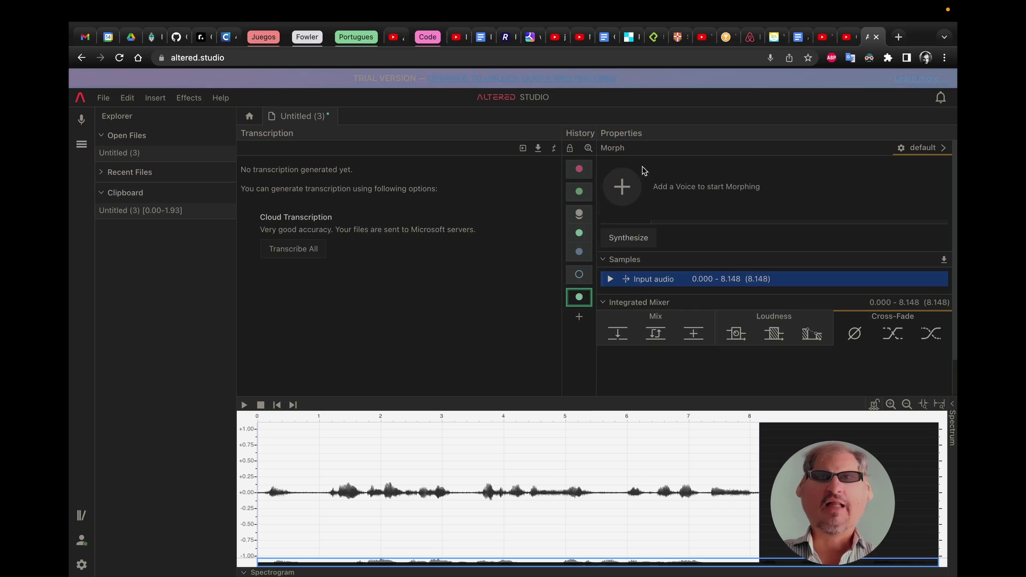
{"action": "left_click", "coordinate": [624, 187]}
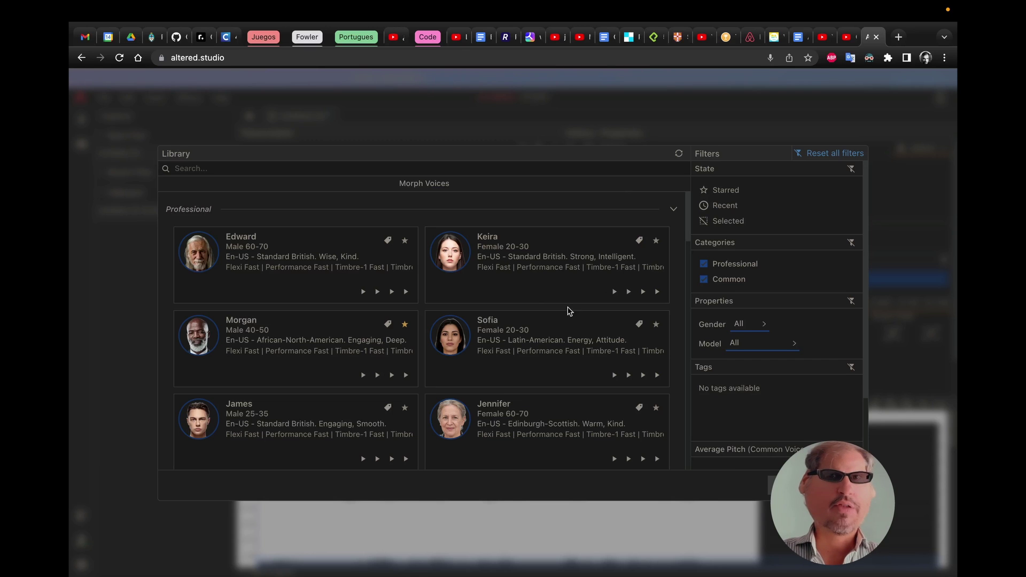
{"action": "left_click", "coordinate": [730, 194]}
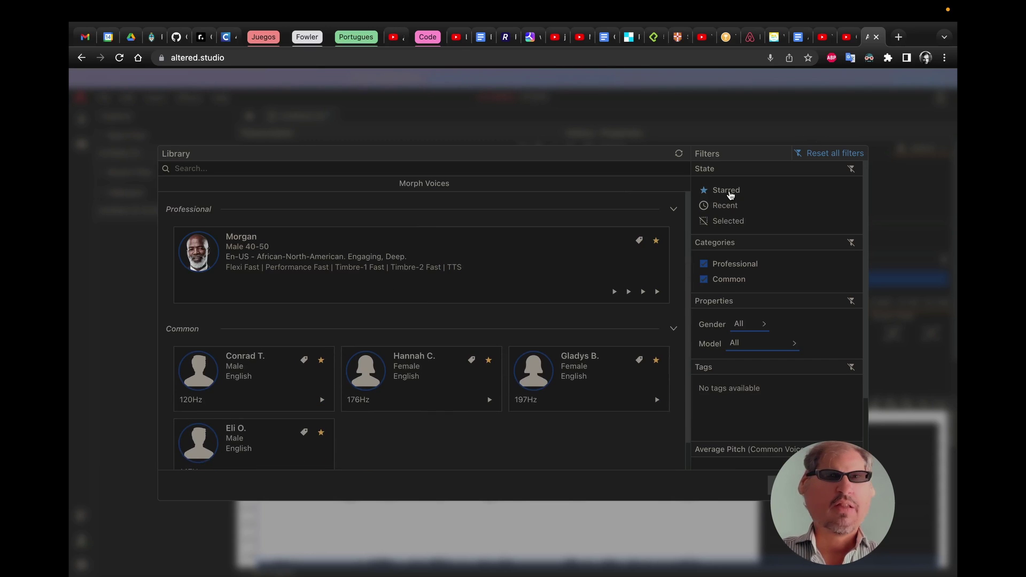
{"action": "left_click", "coordinate": [310, 263]}
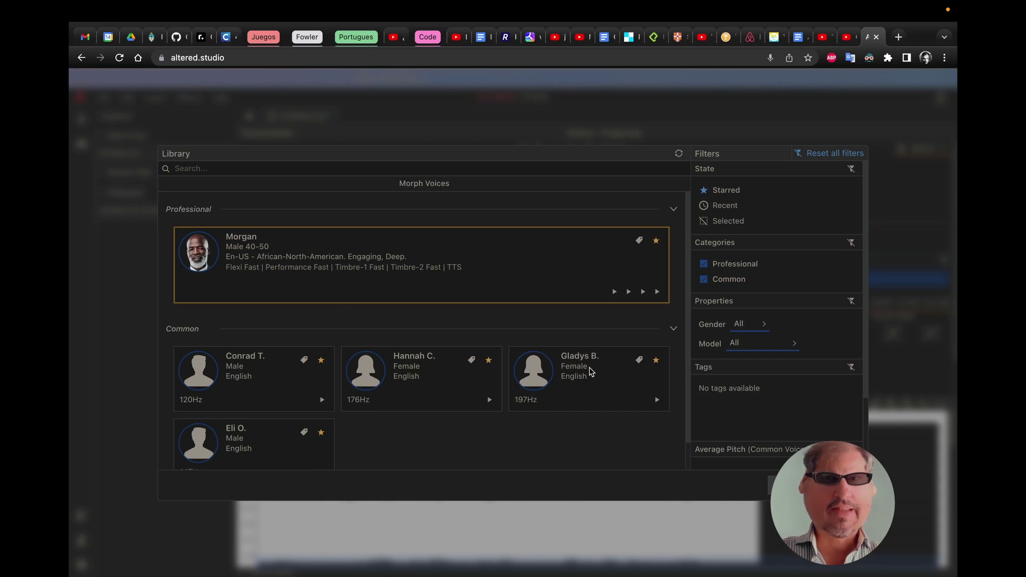
{"action": "left_click", "coordinate": [592, 373]}
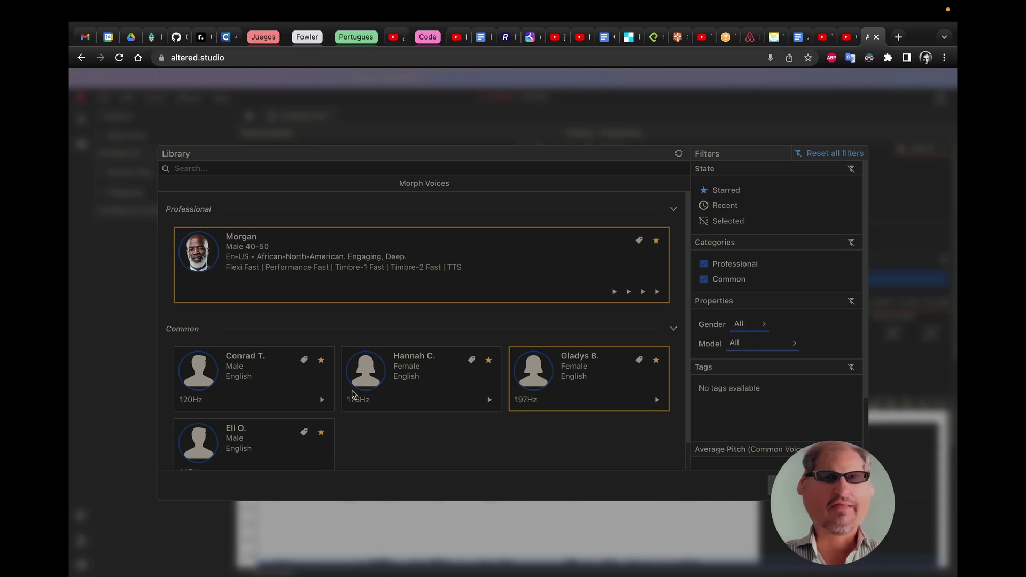
{"action": "left_click", "coordinate": [260, 376]}
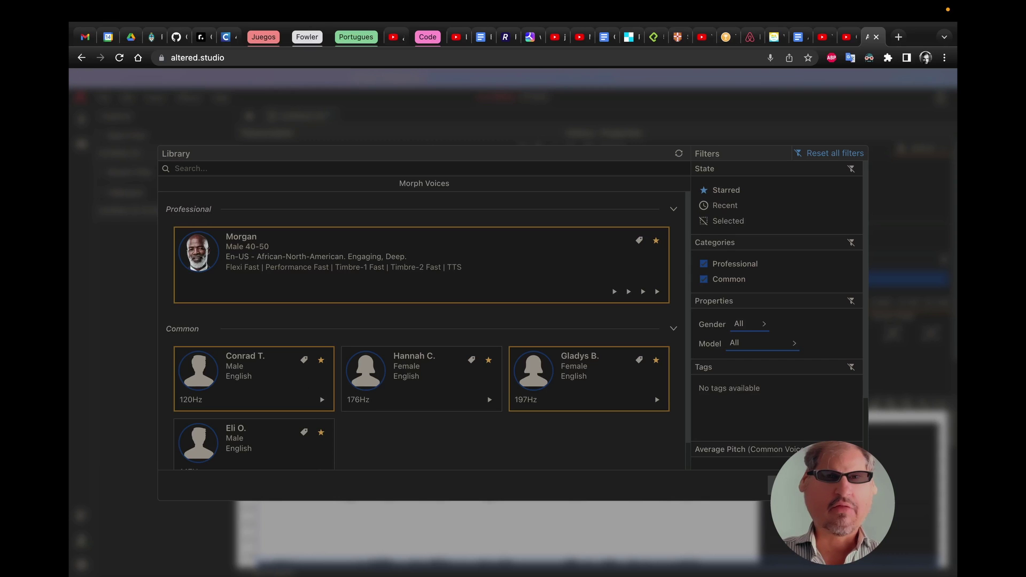
{"action": "key", "text": "Return"}
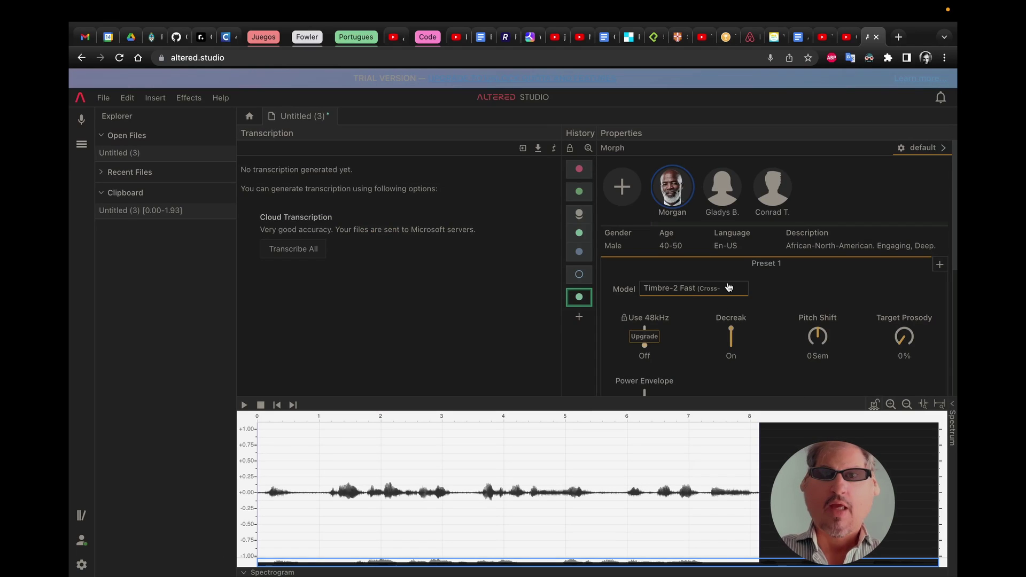
Synthesize the Morgan morph with the Flexi Fast (English) model.
{"action": "scroll", "coordinate": [706, 290], "scroll_direction": "down", "scroll_amount": 2}
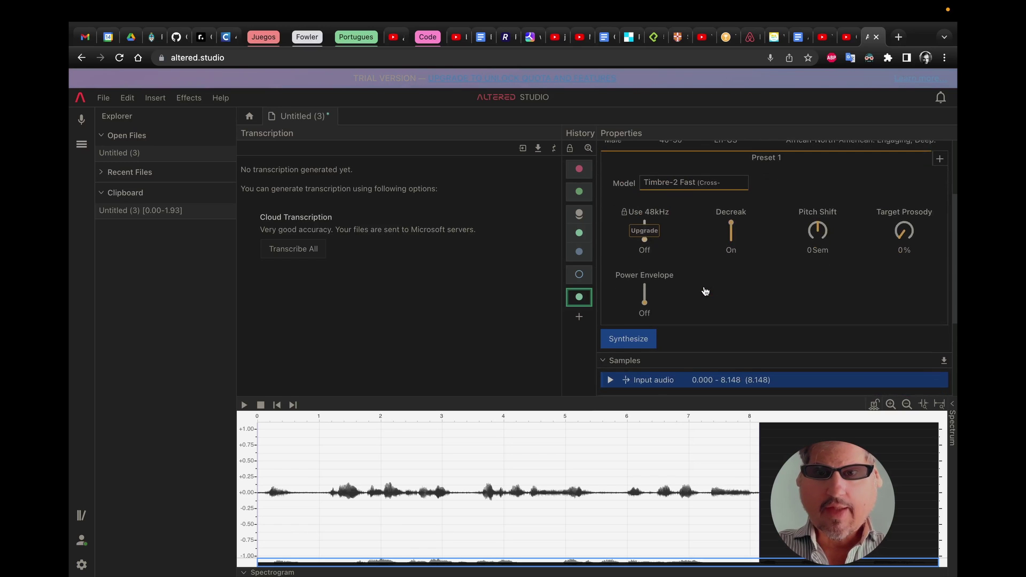
{"action": "scroll", "coordinate": [706, 290], "scroll_direction": "up", "scroll_amount": 2}
{"action": "left_click", "coordinate": [668, 281]}
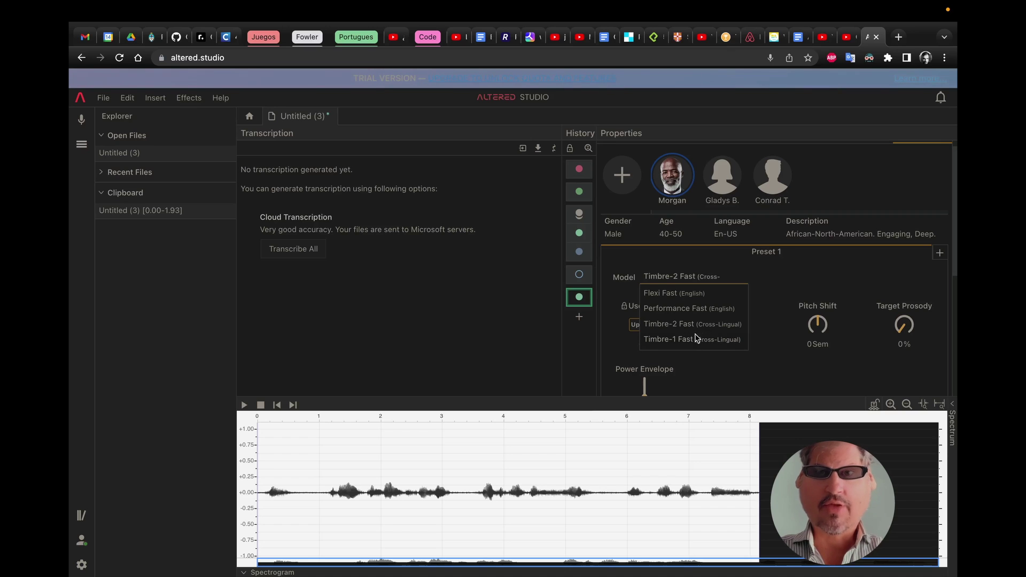
{"action": "left_click", "coordinate": [677, 294]}
{"action": "scroll", "coordinate": [681, 332], "scroll_direction": "down", "scroll_amount": 2}
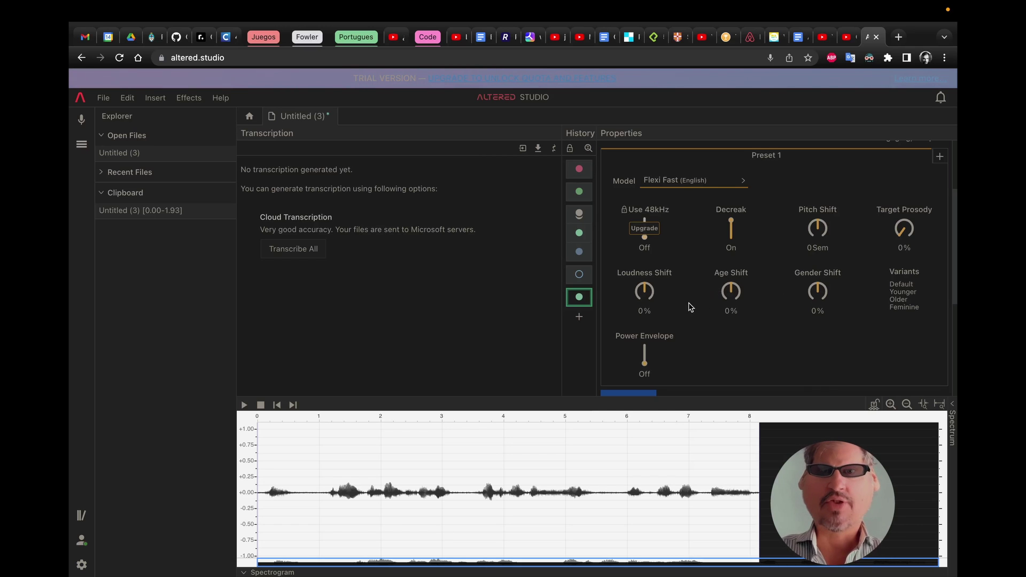
{"action": "scroll", "coordinate": [672, 319], "scroll_direction": "down", "scroll_amount": 3}
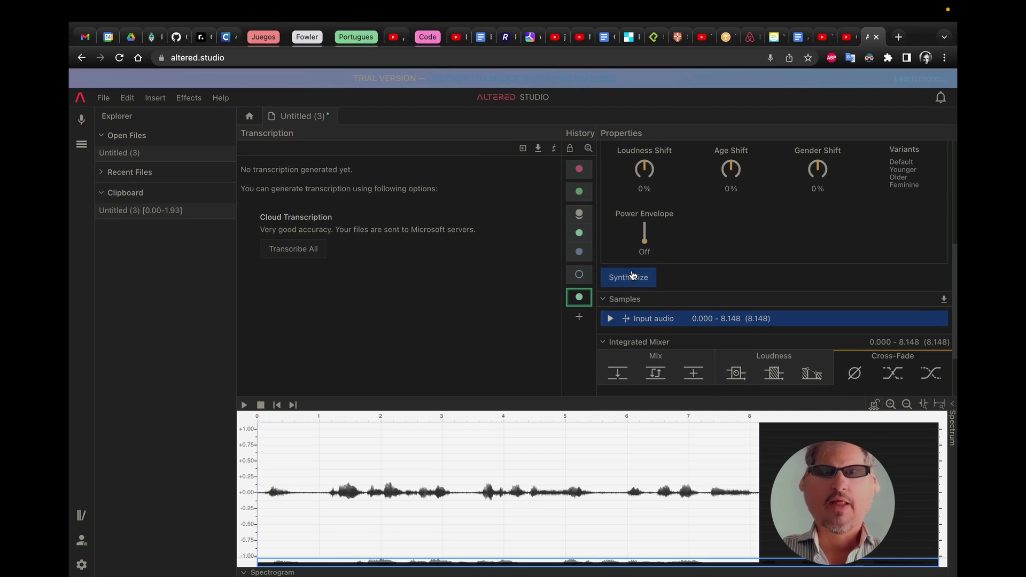
{"action": "left_click", "coordinate": [632, 276]}
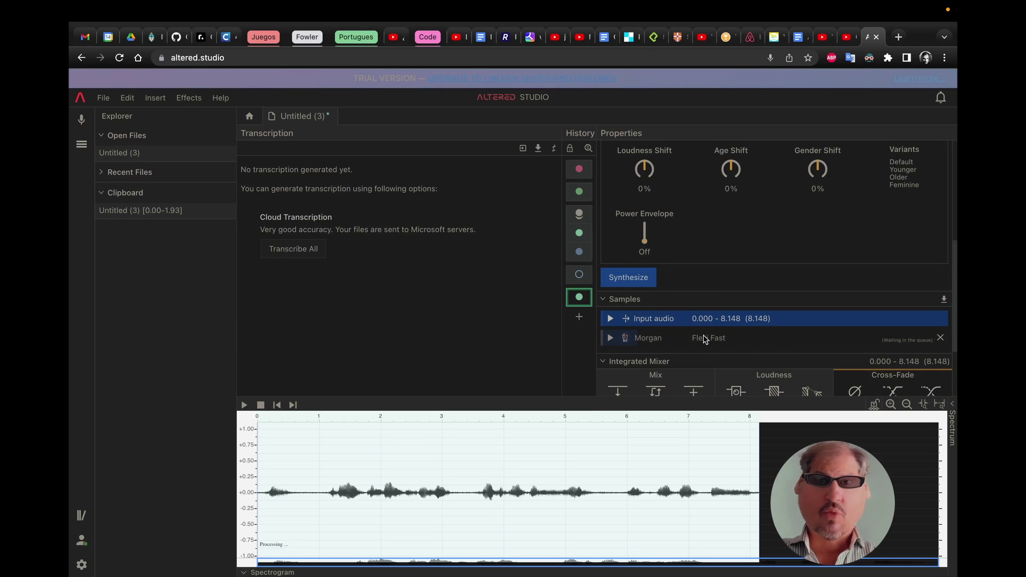
Select Gladys B. as target, keeping the Timbre Fast (Cross-Lingual) model.
{"action": "scroll", "coordinate": [670, 330], "scroll_direction": "up", "scroll_amount": 3}
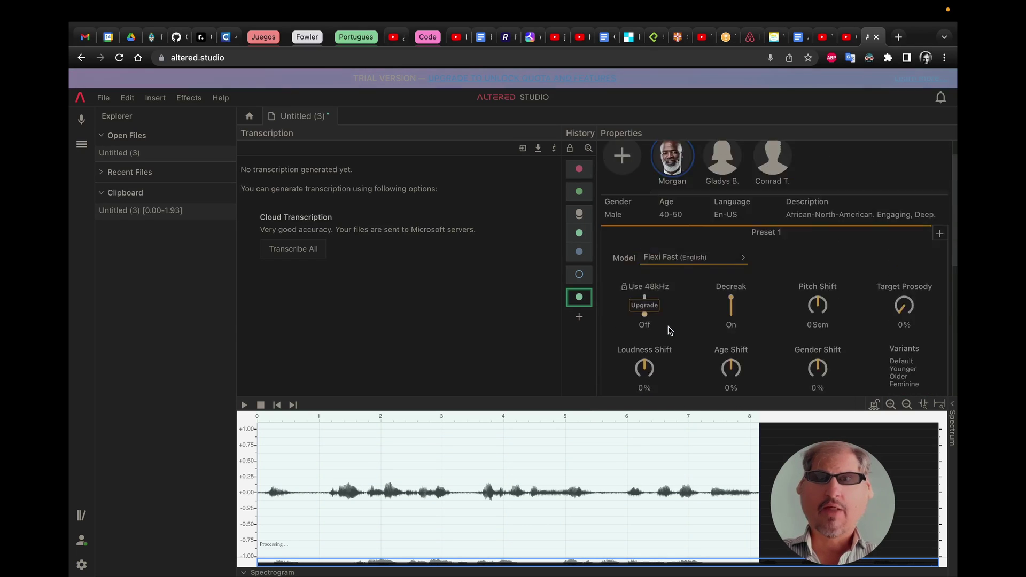
{"action": "left_click", "coordinate": [725, 170]}
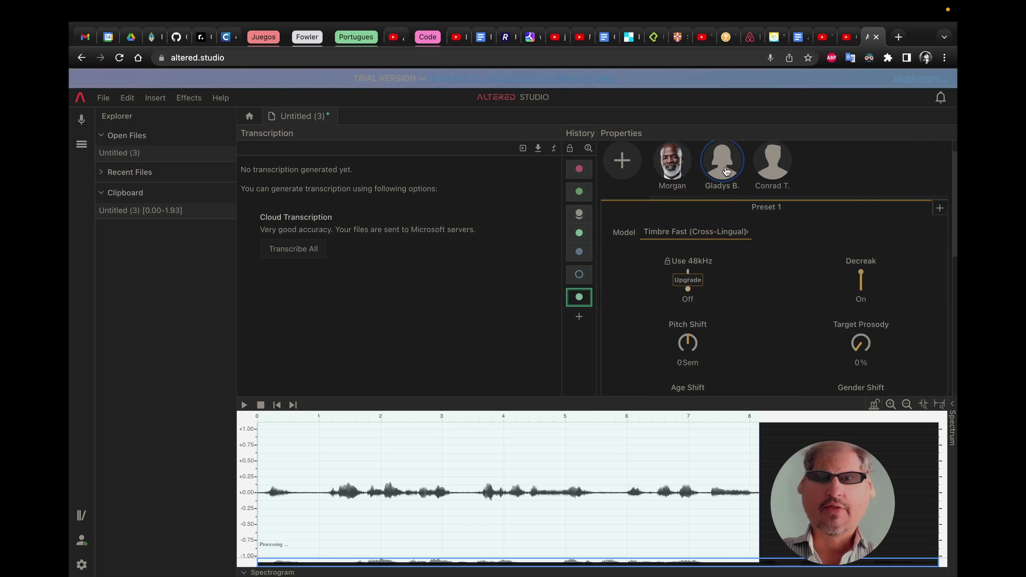
{"action": "left_click", "coordinate": [713, 235]}
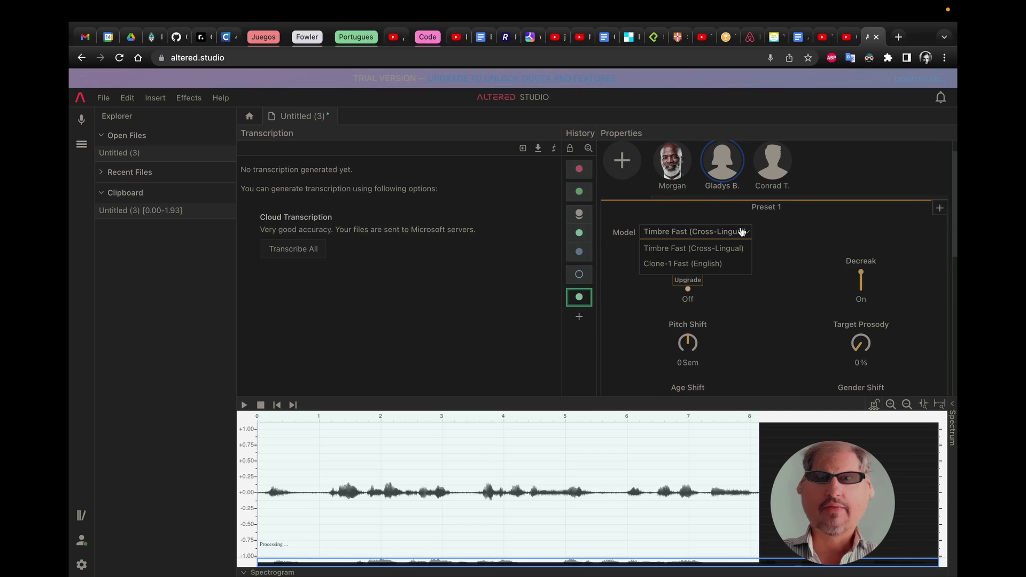
{"action": "left_click", "coordinate": [768, 225]}
{"action": "scroll", "coordinate": [725, 321], "scroll_direction": "down", "scroll_amount": 4}
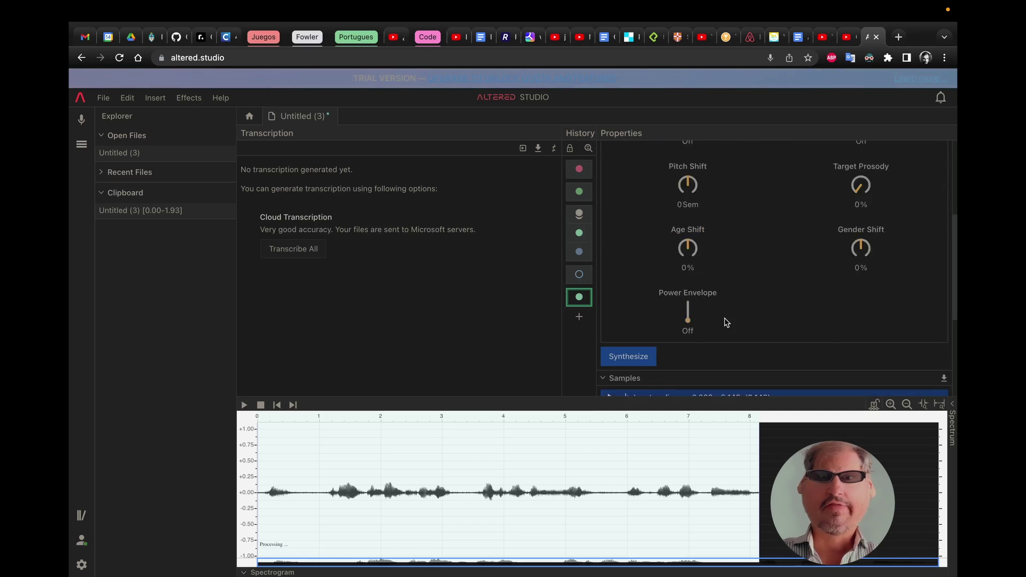
{"action": "scroll", "coordinate": [749, 241], "scroll_direction": "up", "scroll_amount": 4}
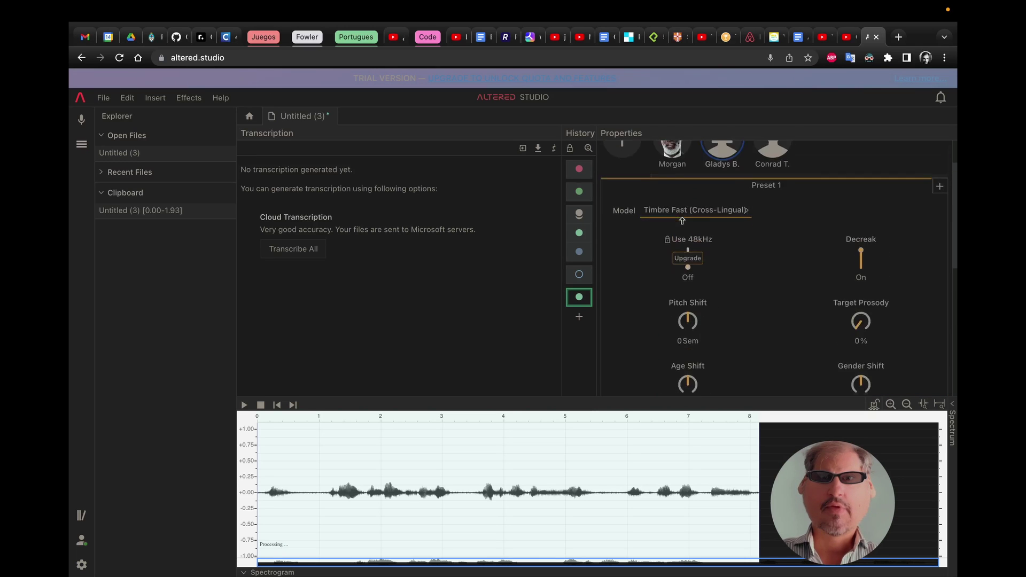
Synthesize the Conrad T. morph with the Clone-1 Fast (English) model.
{"action": "left_click", "coordinate": [780, 188]}
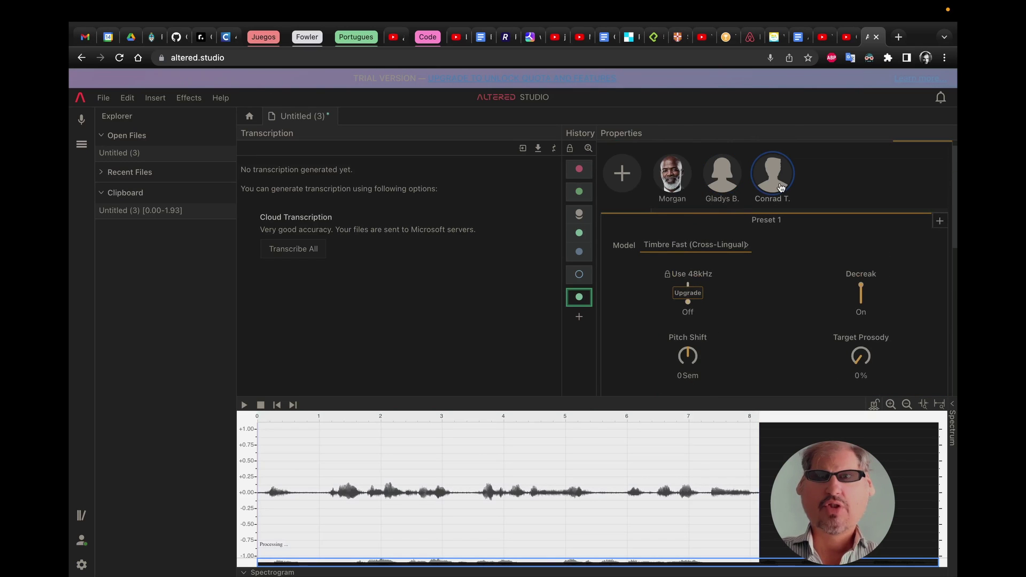
{"action": "left_click", "coordinate": [700, 247]}
{"action": "left_click", "coordinate": [666, 277]}
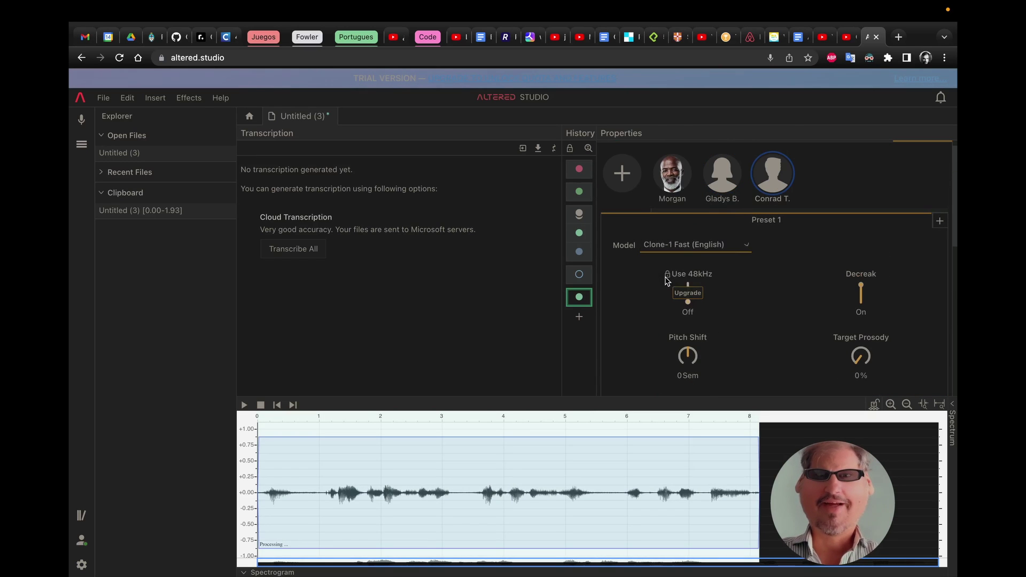
{"action": "scroll", "coordinate": [630, 322], "scroll_direction": "down", "scroll_amount": 10}
{"action": "scroll", "coordinate": [629, 322], "scroll_direction": "up", "scroll_amount": 3}
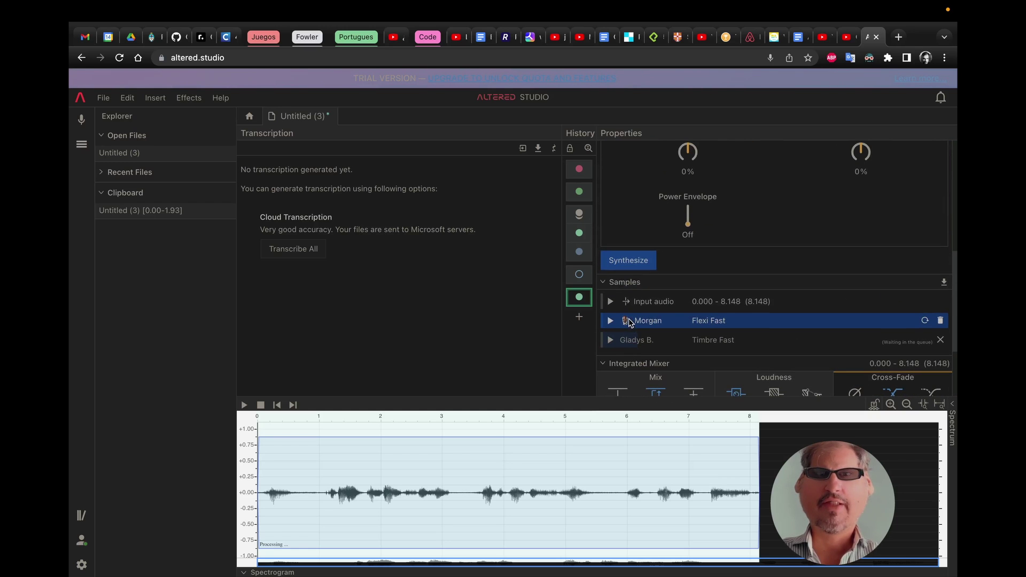
{"action": "left_click", "coordinate": [634, 260]}
Play the Morgan Flexi Fast sample, then the Gladys B. Timbre Fast sample.
{"action": "scroll", "coordinate": [672, 291], "scroll_direction": "down", "scroll_amount": 2}
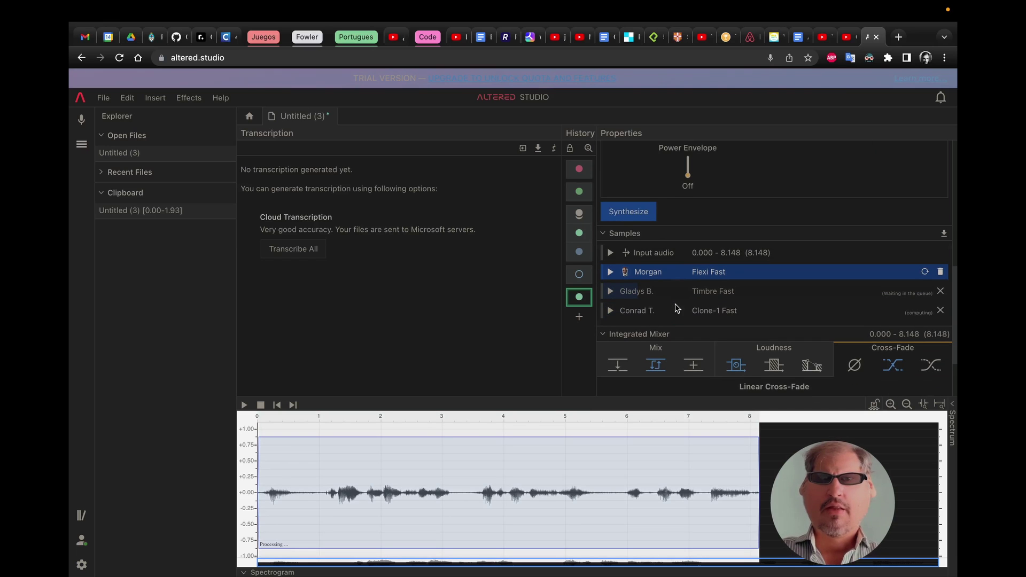
{"action": "left_click", "coordinate": [611, 272]}
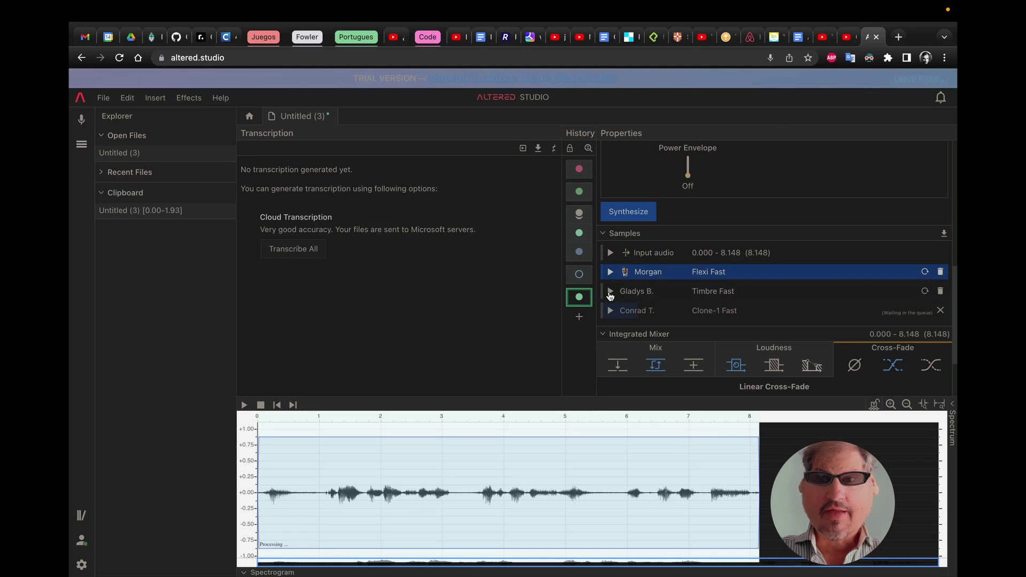
{"action": "left_click", "coordinate": [611, 292]}
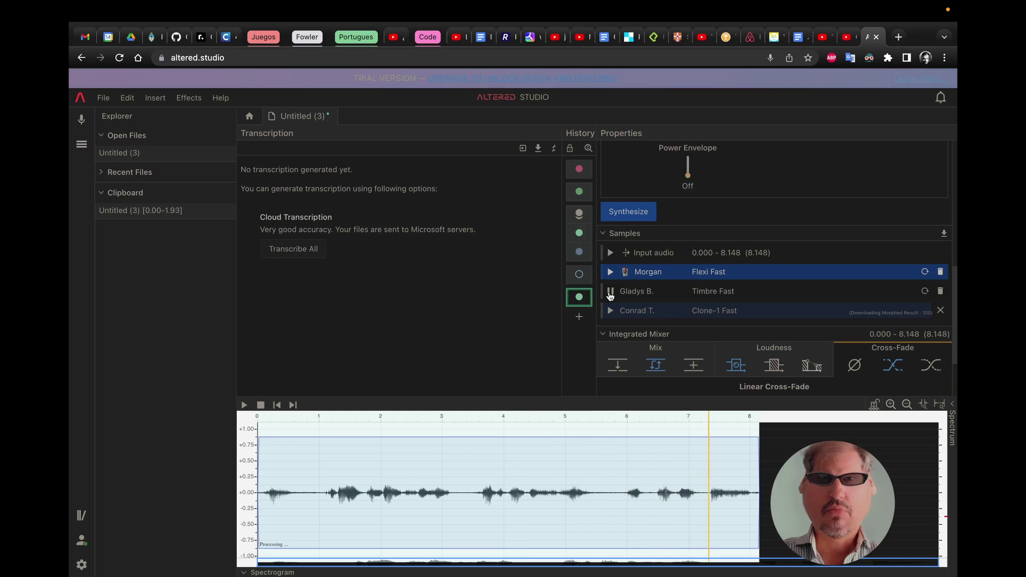
Synthesize another Conrad T. morph with Clone-1 Fast (English).
{"action": "scroll", "coordinate": [663, 216], "scroll_direction": "up", "scroll_amount": 5}
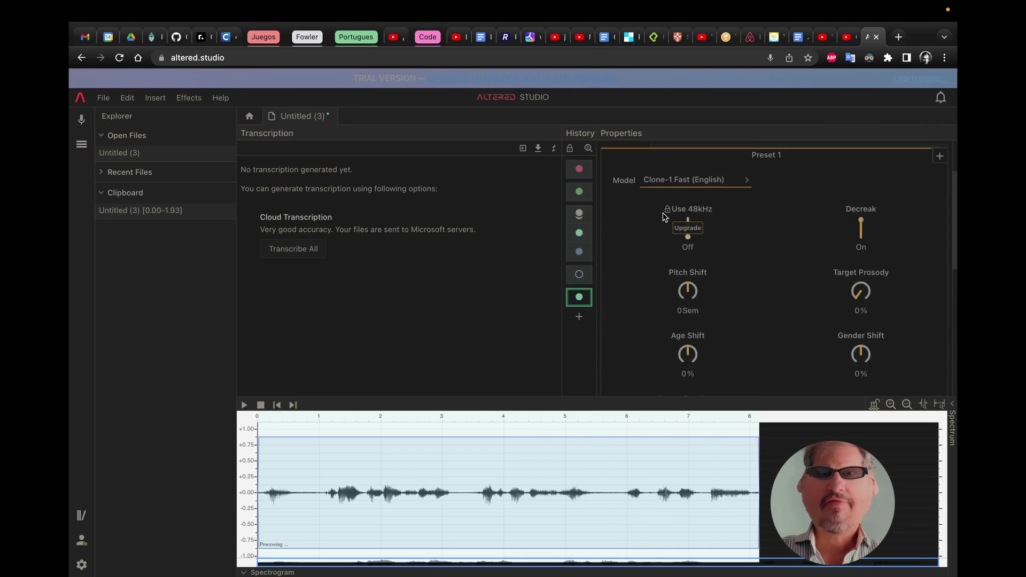
{"action": "scroll", "coordinate": [663, 217], "scroll_direction": "up", "scroll_amount": 2}
{"action": "left_click", "coordinate": [681, 227]}
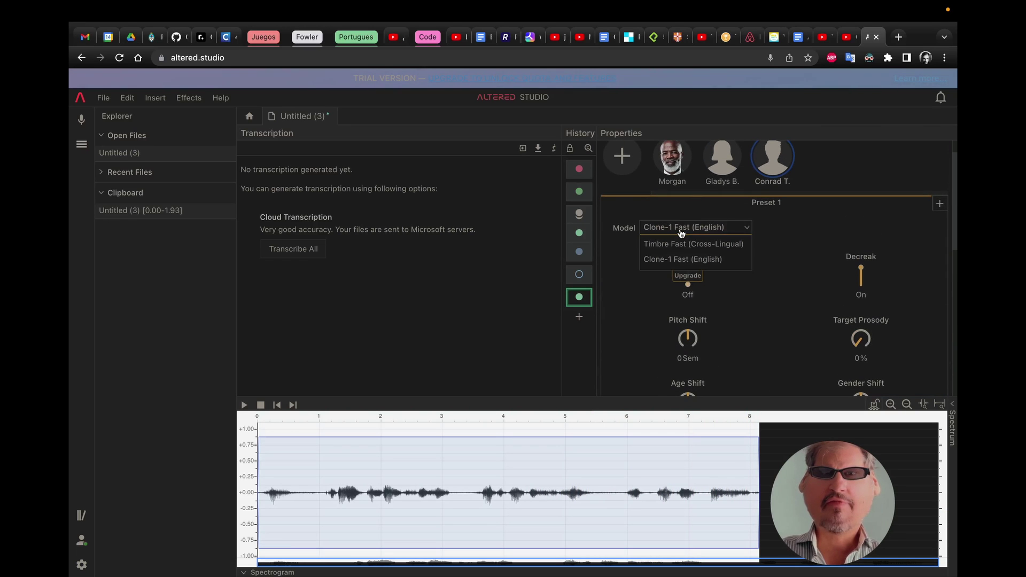
{"action": "left_click", "coordinate": [683, 260]}
{"action": "scroll", "coordinate": [626, 306], "scroll_direction": "down", "scroll_amount": 4}
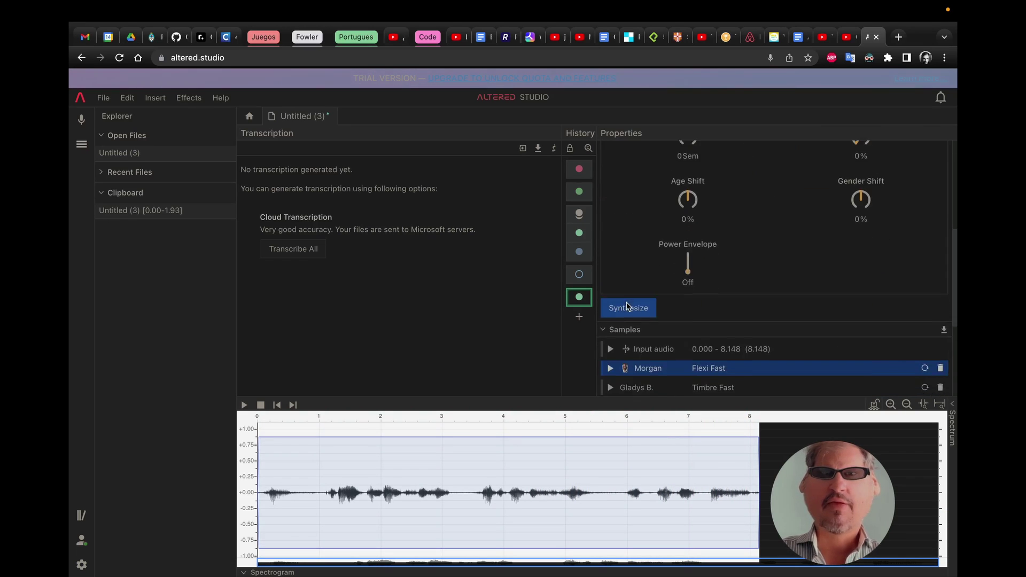
{"action": "scroll", "coordinate": [629, 306], "scroll_direction": "down", "scroll_amount": 1}
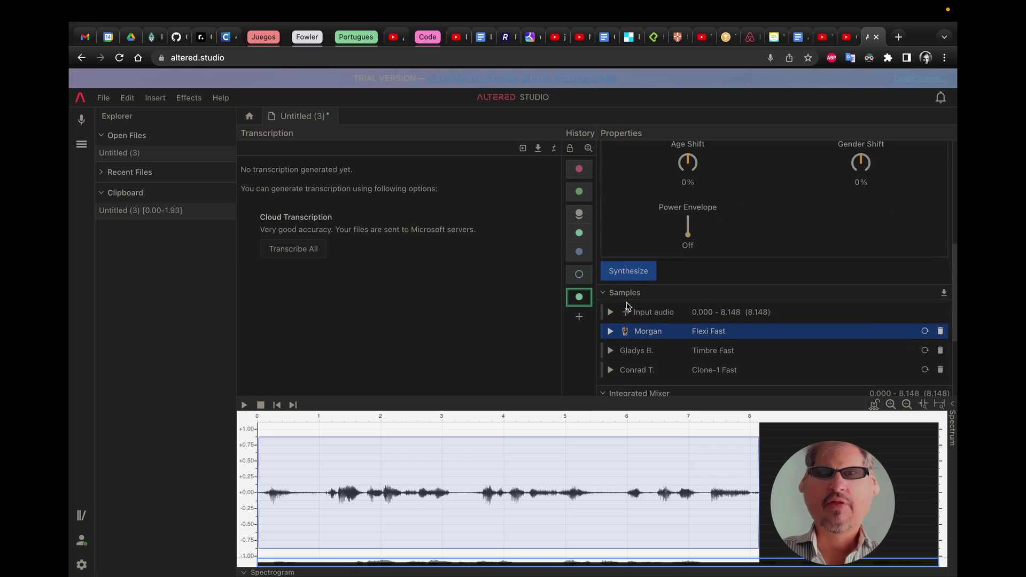
{"action": "left_click", "coordinate": [629, 271]}
{"action": "scroll", "coordinate": [629, 272], "scroll_direction": "down", "scroll_amount": 2}
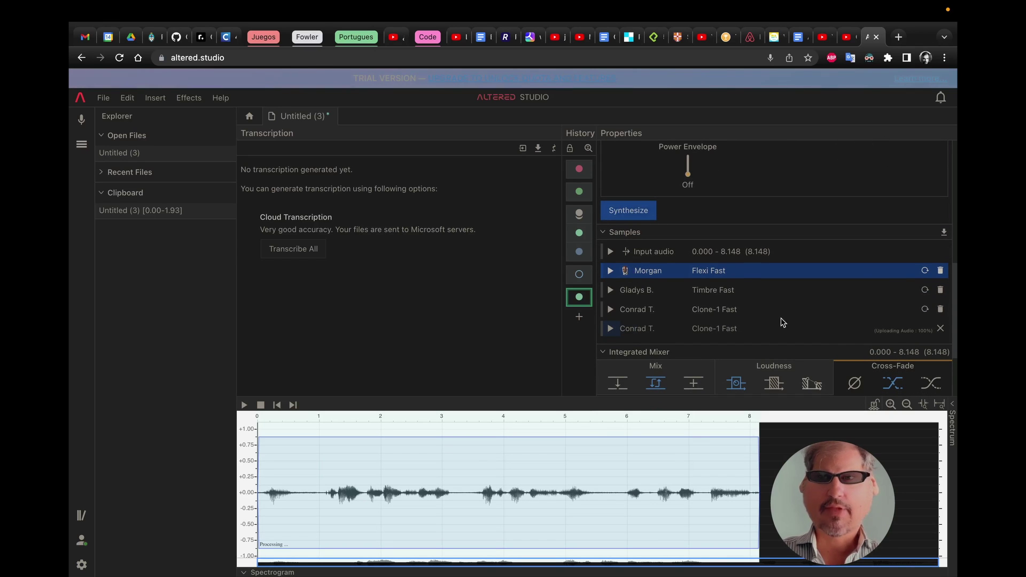
{"action": "left_click", "coordinate": [941, 328]}
{"action": "scroll", "coordinate": [755, 193], "scroll_direction": "up", "scroll_amount": 4}
{"action": "scroll", "coordinate": [755, 193], "scroll_direction": "up", "scroll_amount": 4}
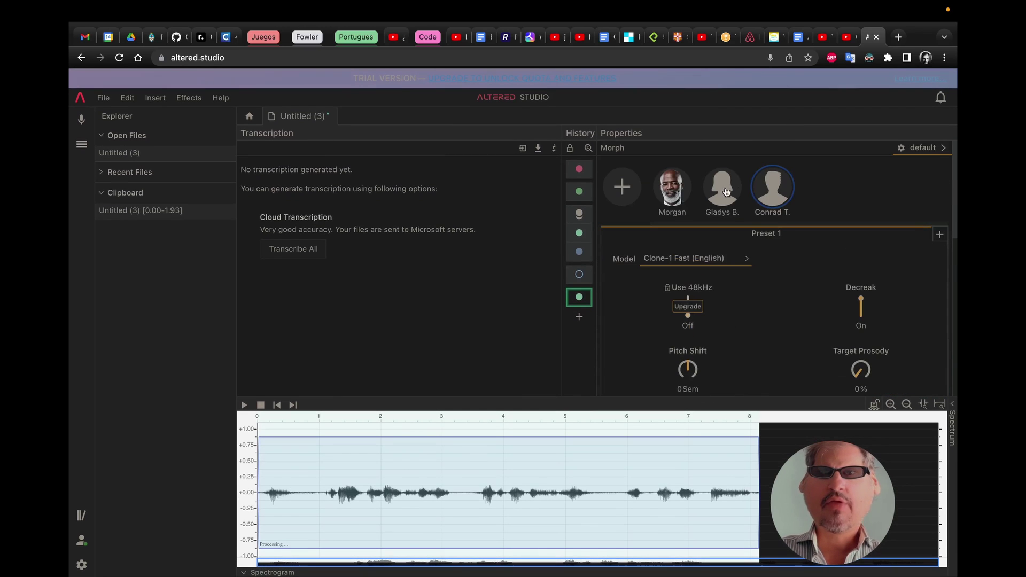
Synthesize Gladys B. with Clone-1 Fast (English) and play the Conrad T. sample.
{"action": "left_click", "coordinate": [666, 259]}
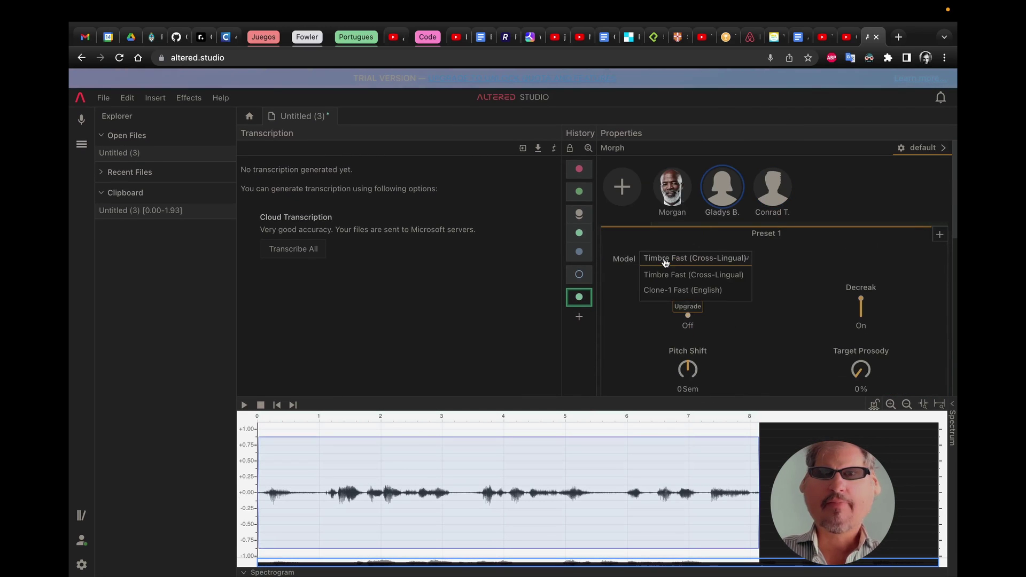
{"action": "left_click", "coordinate": [669, 290]}
{"action": "scroll", "coordinate": [652, 320], "scroll_direction": "down", "scroll_amount": 5}
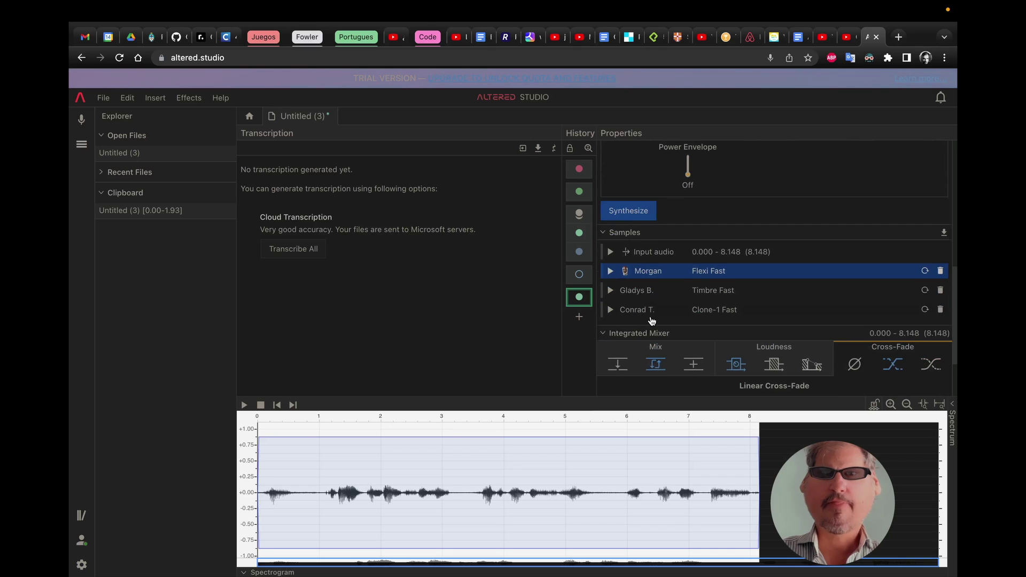
{"action": "left_click", "coordinate": [630, 210]}
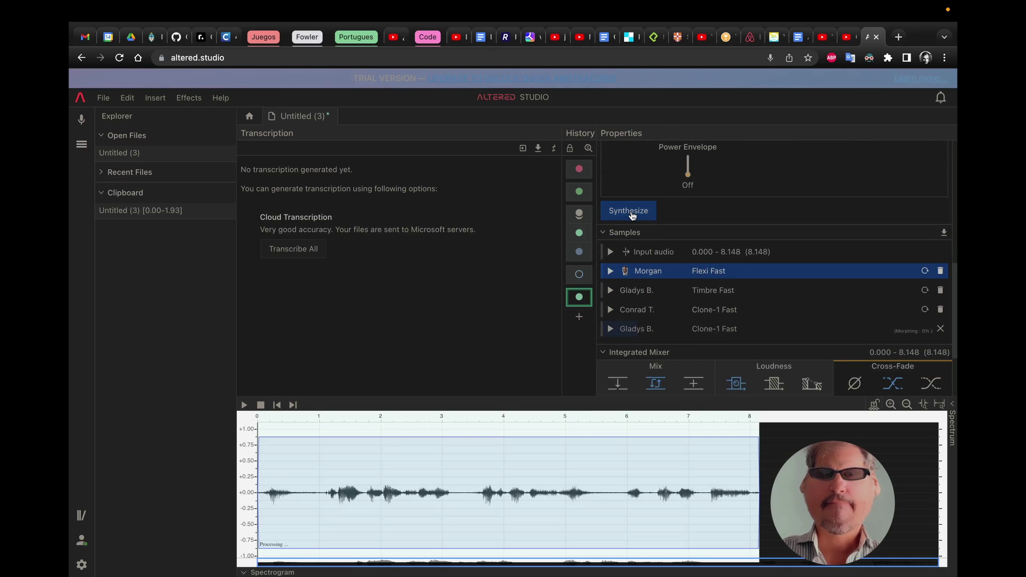
{"action": "left_click", "coordinate": [611, 310]}
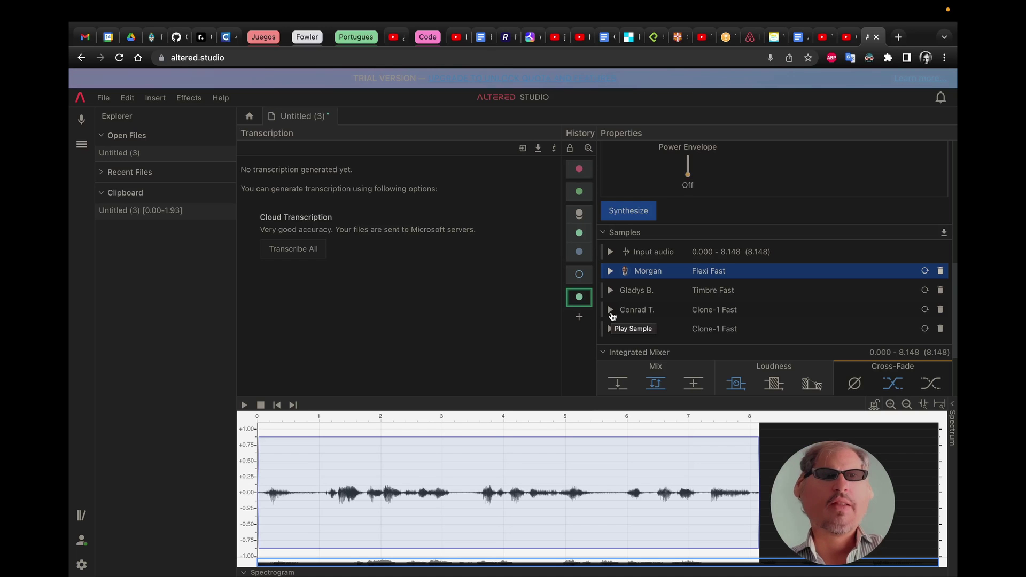
Play the Clone-1 Fast Gladys B. sample in full.
{"action": "scroll", "coordinate": [623, 321], "scroll_direction": "down", "scroll_amount": 2}
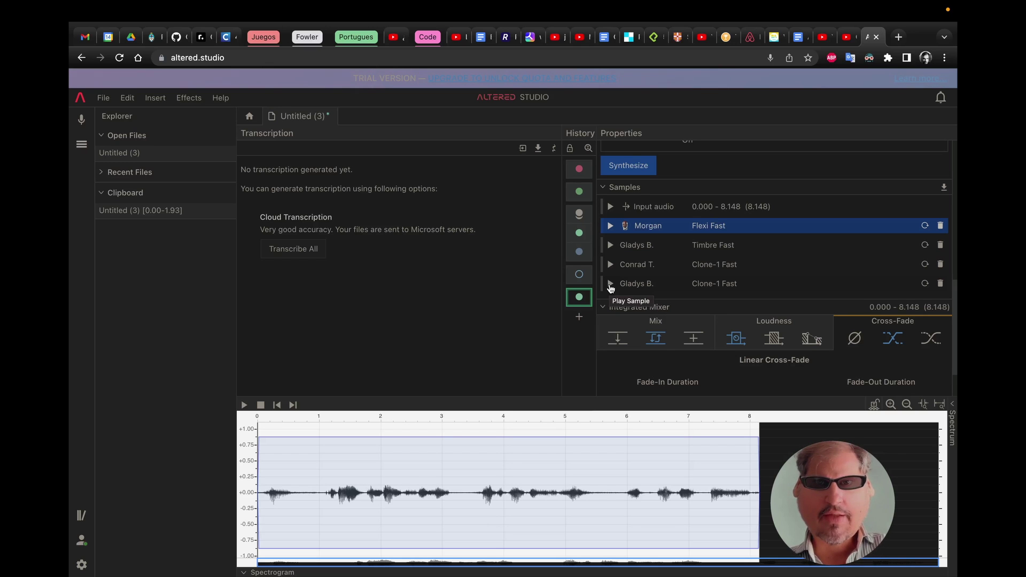
{"action": "left_click", "coordinate": [611, 284]}
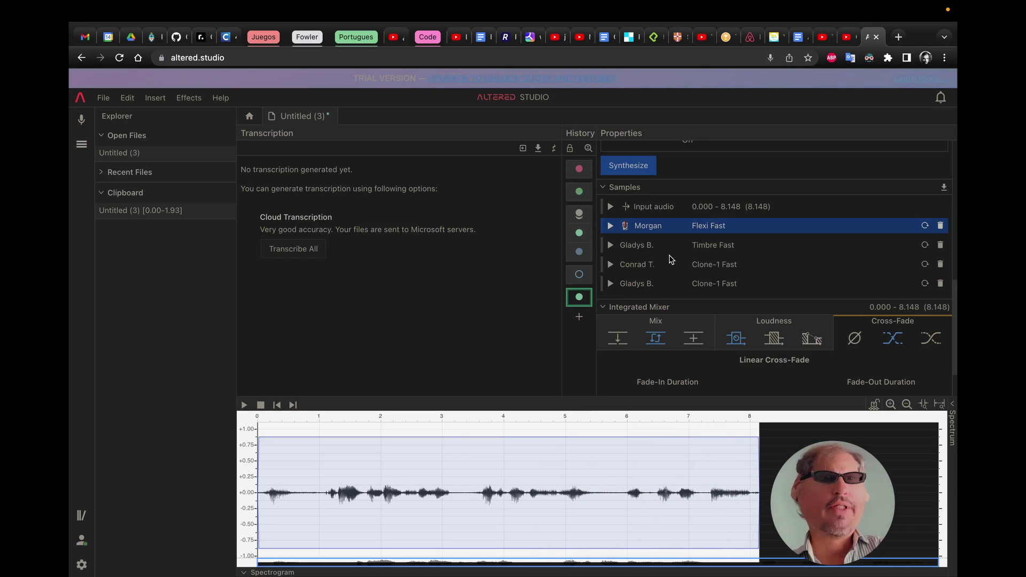
Export the Morgan sample with Export As, switching WAV to .mp3, and download it.
{"action": "right_click", "coordinate": [651, 230]}
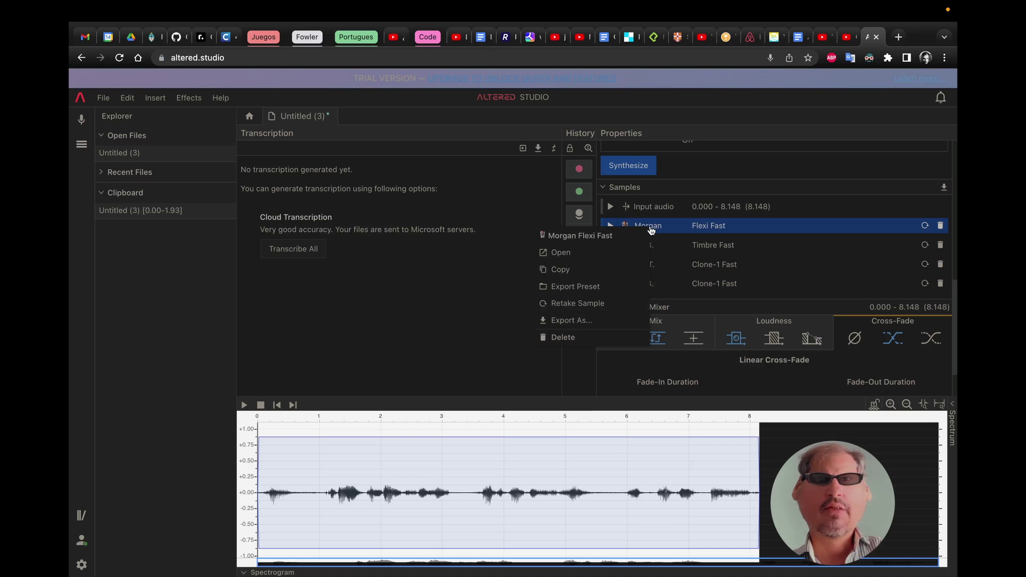
{"action": "left_click", "coordinate": [584, 323]}
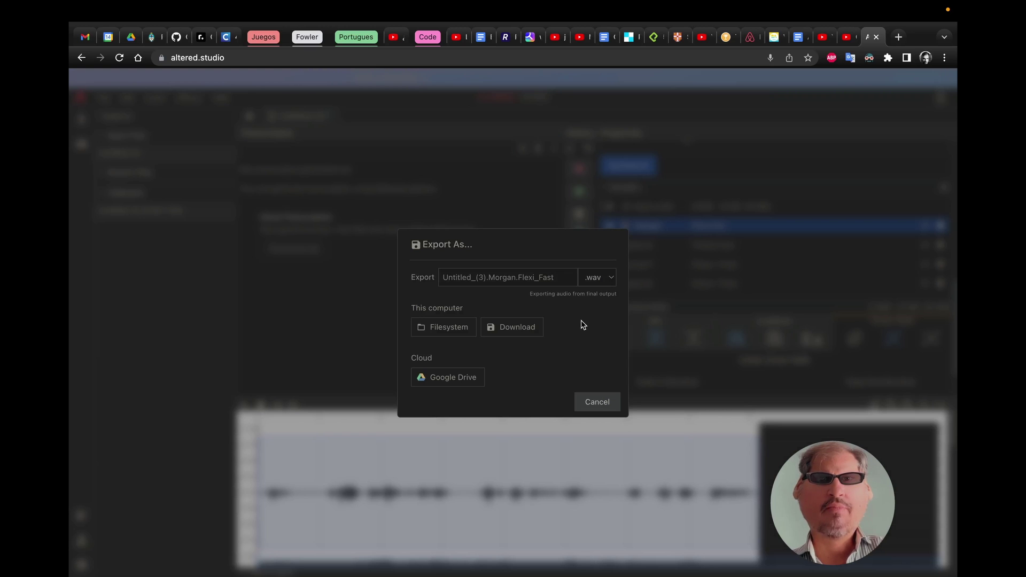
{"action": "left_click", "coordinate": [598, 282]}
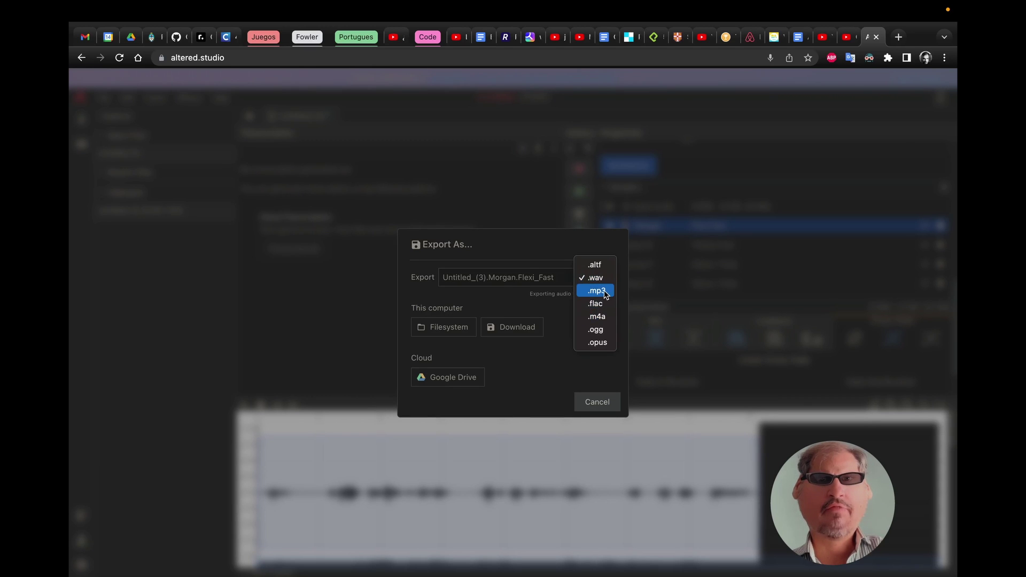
{"action": "left_click", "coordinate": [606, 292]}
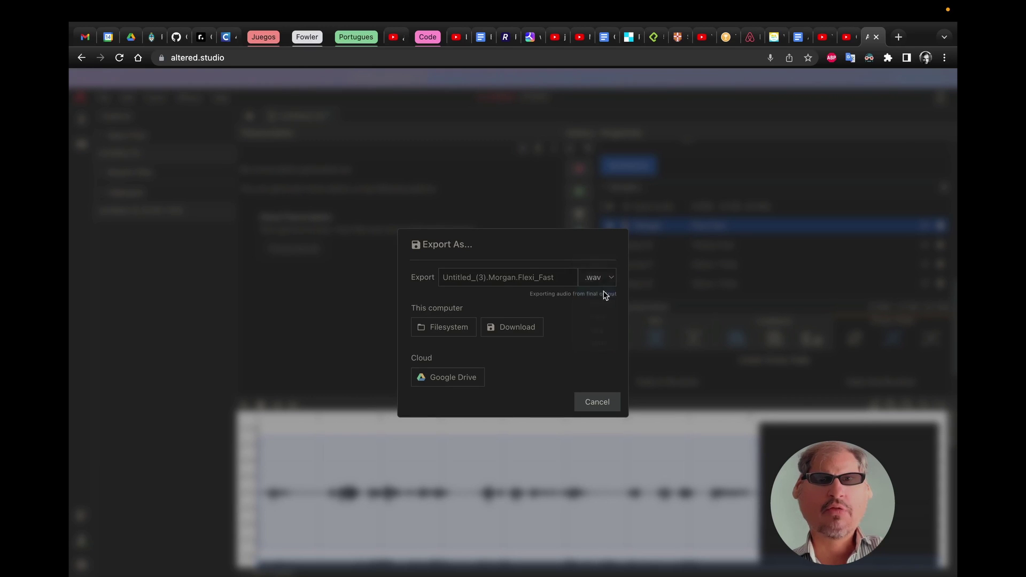
{"action": "left_click", "coordinate": [508, 328]}
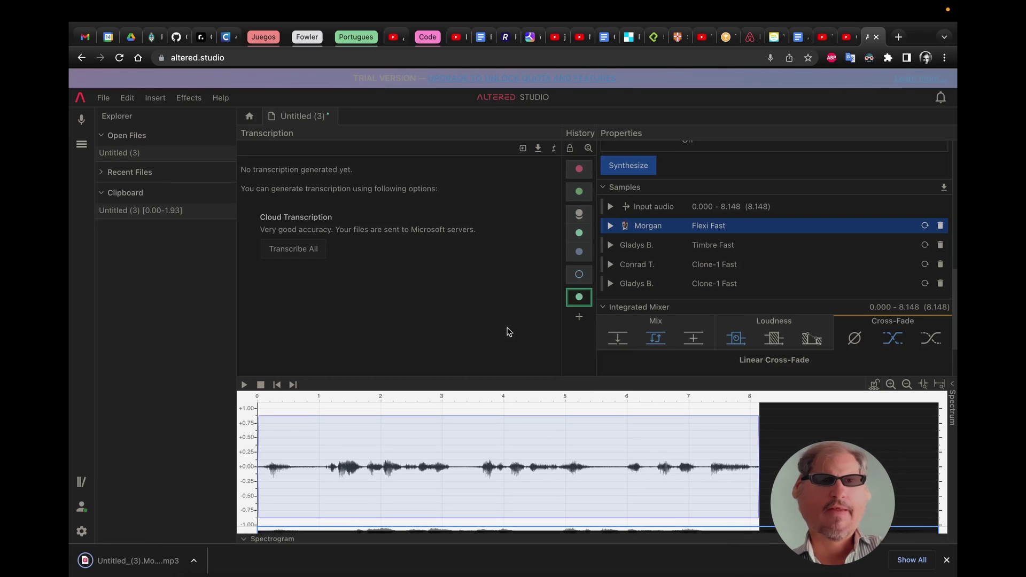